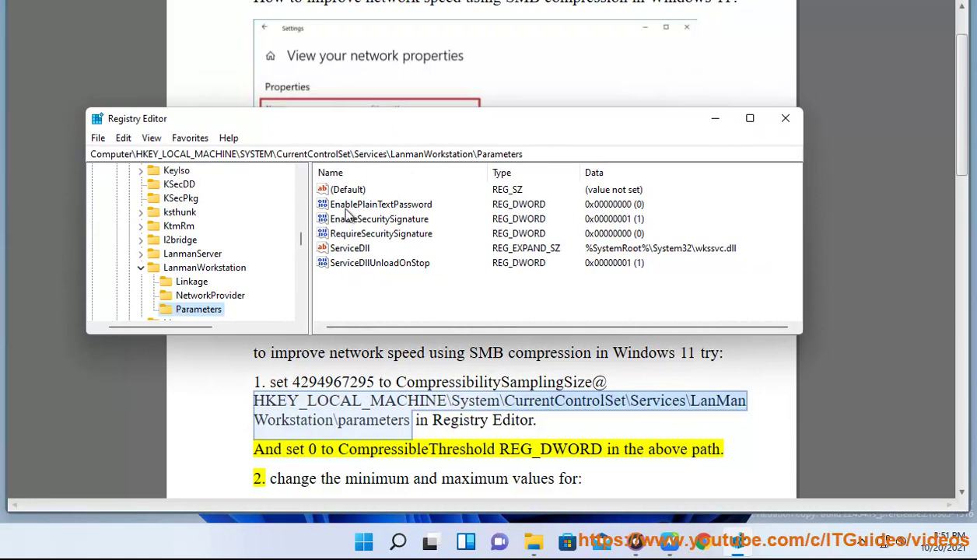
Take the CompressibilitySamplingSize name from the guide and return to Registry Editor at LanmanWorkstation\Parameters.
double_click(540, 382)
key(ctrl+c)
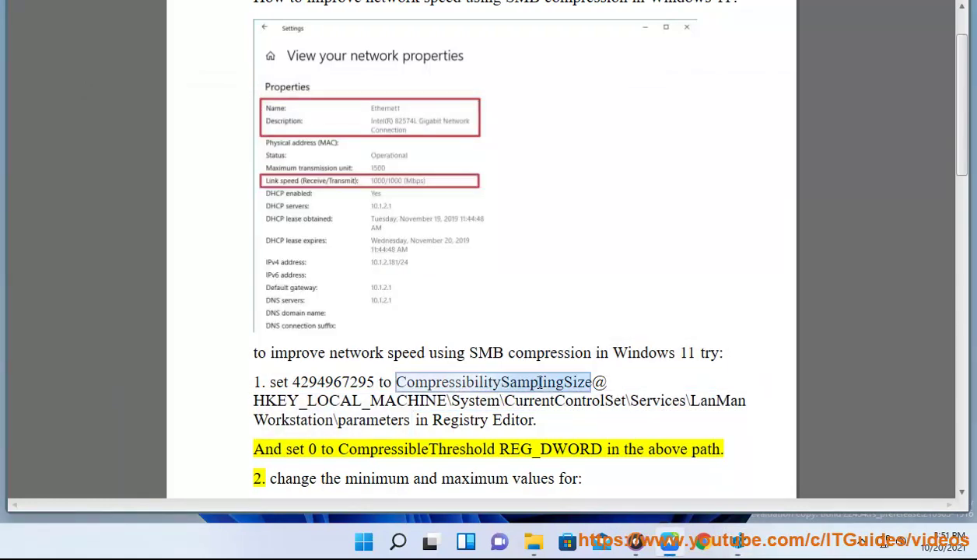
click(737, 542)
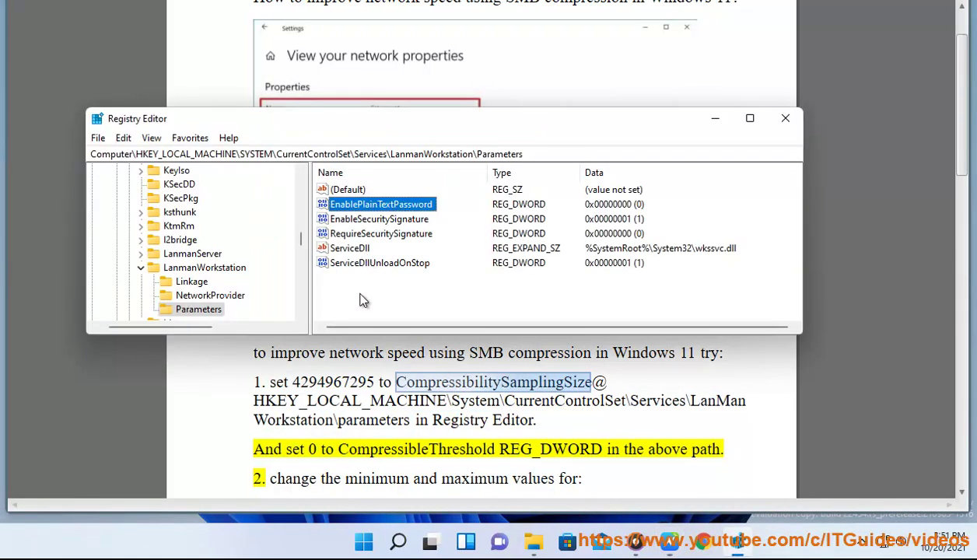
Create a new DWORD (32-bit) value named CompressibilitySamplingSize.
right_click(363, 298)
mouse_move(389, 303)
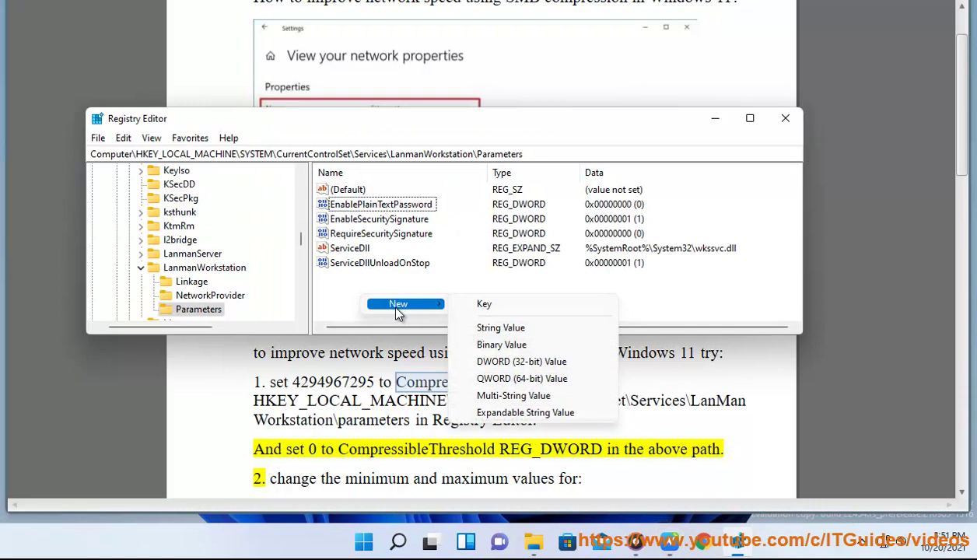
click(503, 366)
key(ctrl+v)
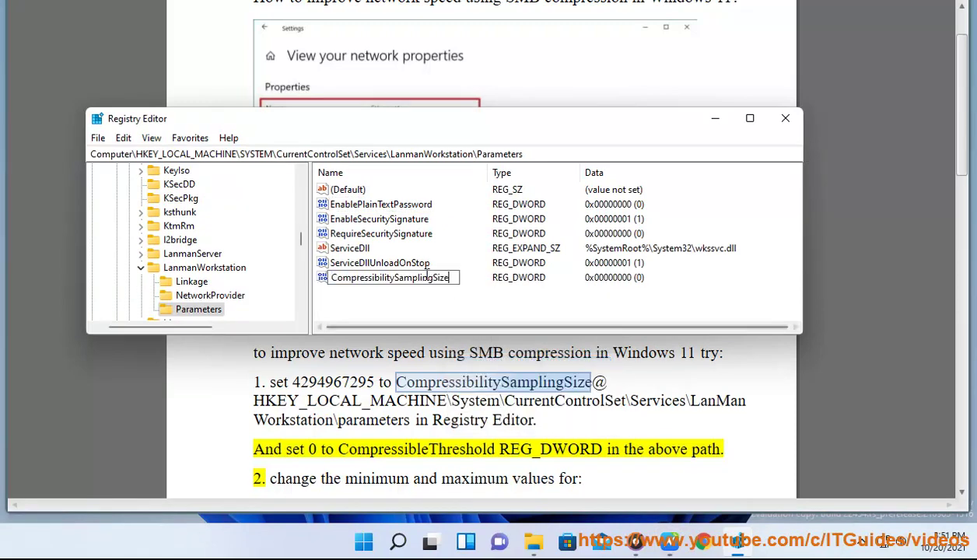
key(Return)
key(Return)
double_click(342, 384)
key(ctrl+c)
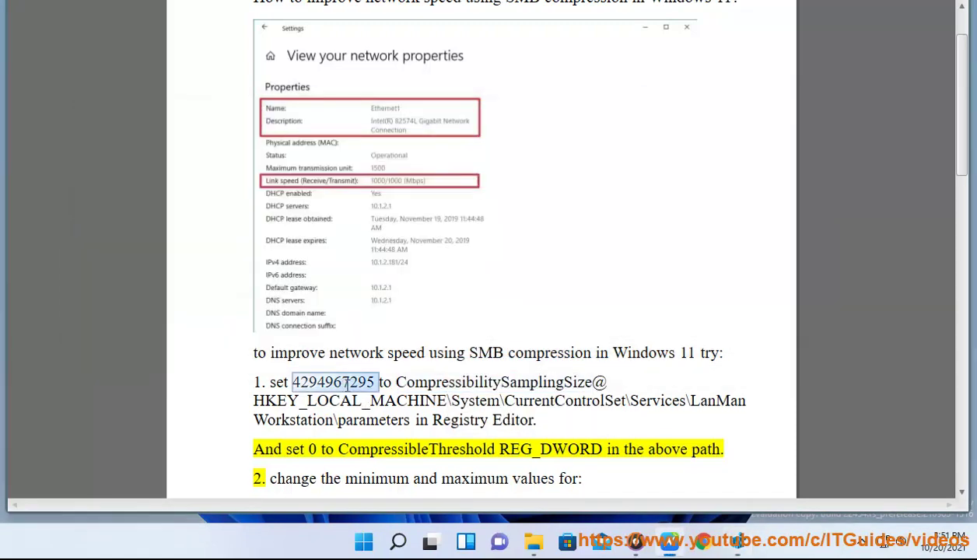
click(738, 540)
key(ctrl+v)
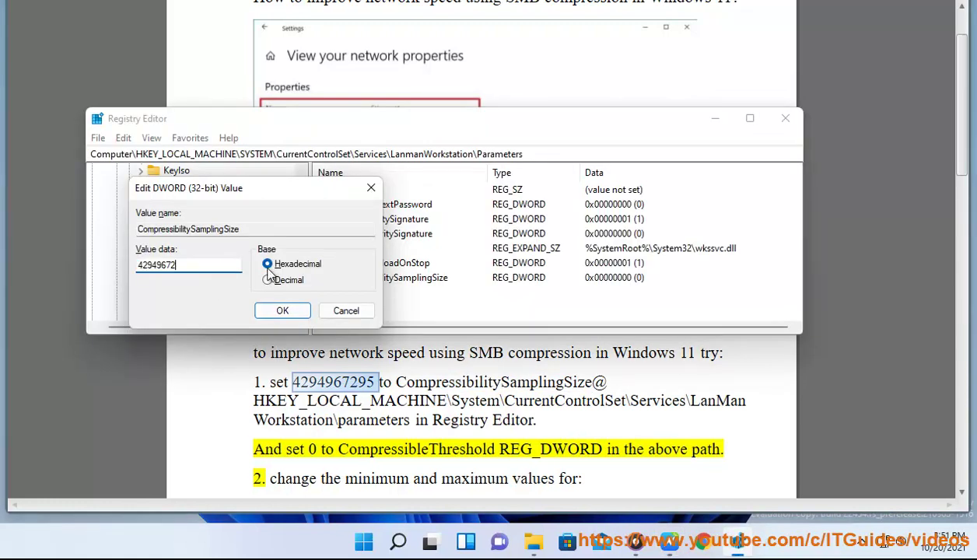
key(BackSpace)
drag(210, 269, 19, 270)
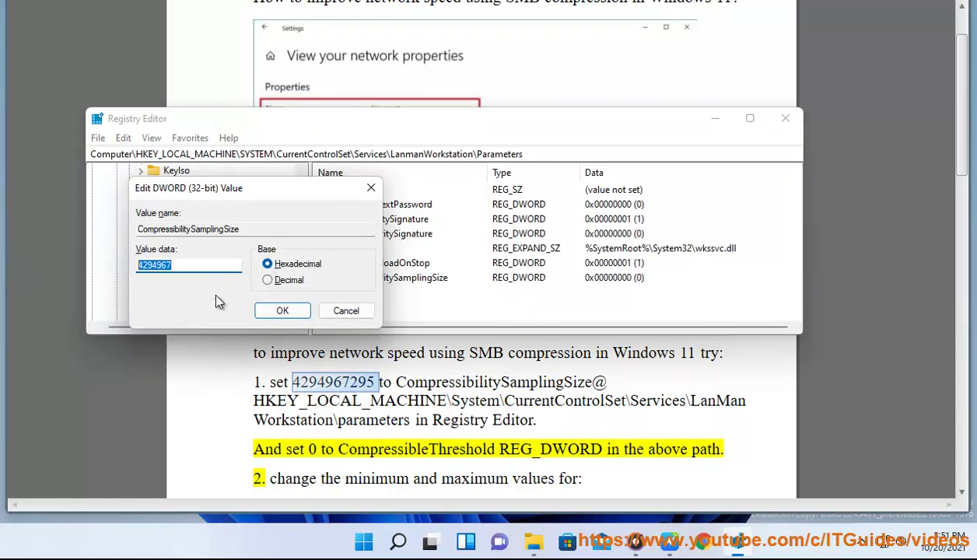
click(282, 311)
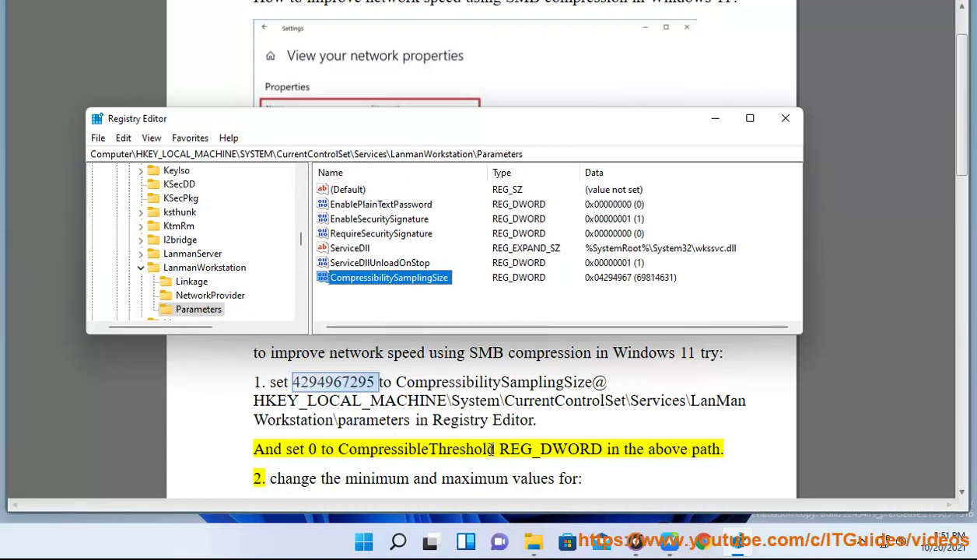
click(371, 205)
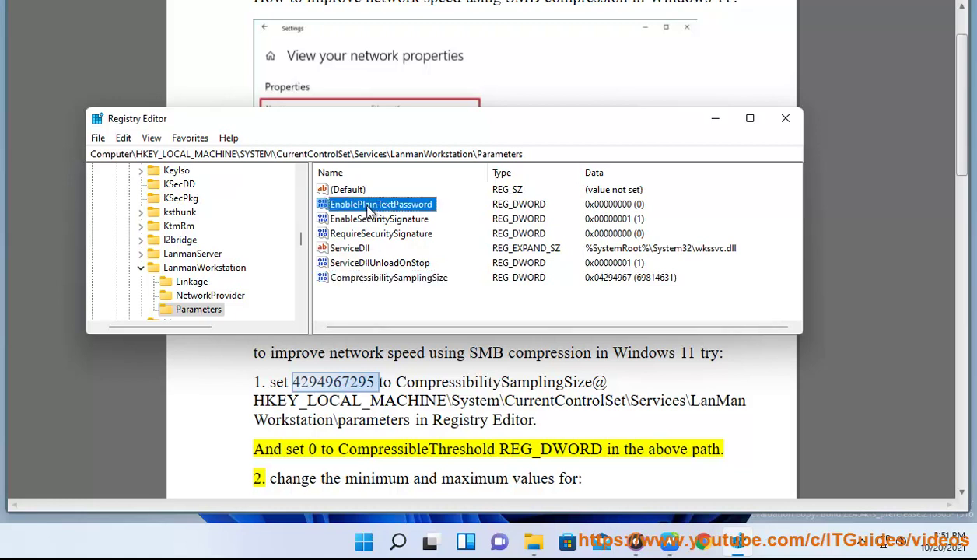
click(371, 221)
Add a second DWORD (32-bit) value named CompressibleThreshold.
click(393, 275)
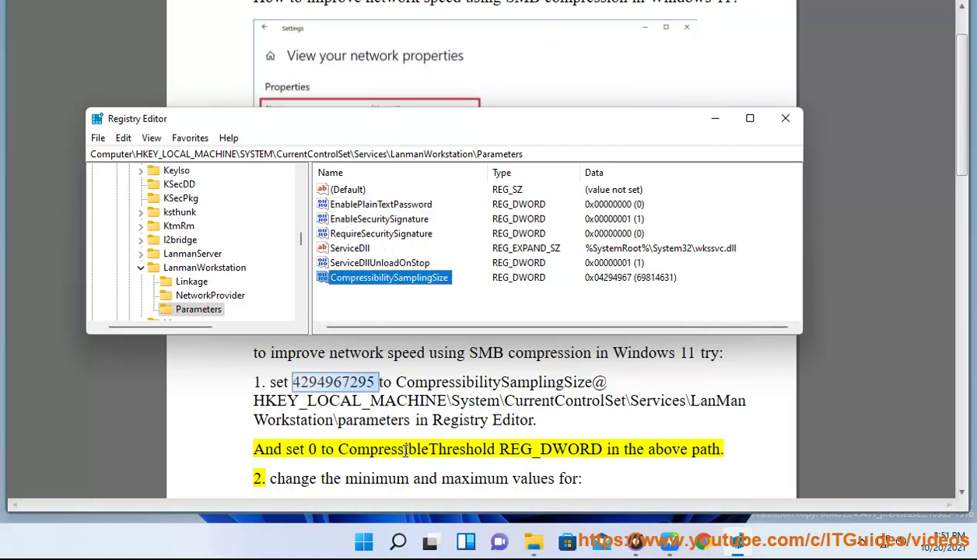
click(670, 543)
click(737, 542)
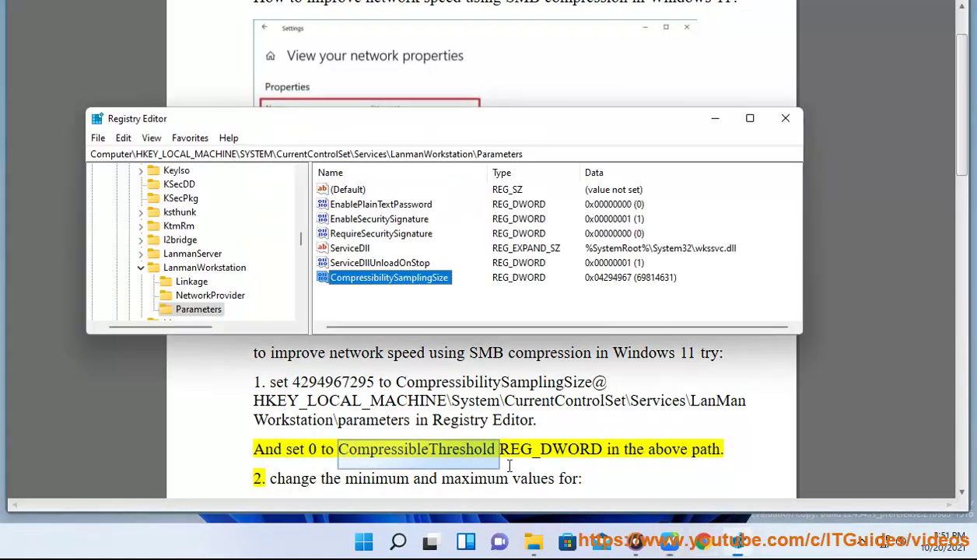
right_click(347, 296)
mouse_move(358, 304)
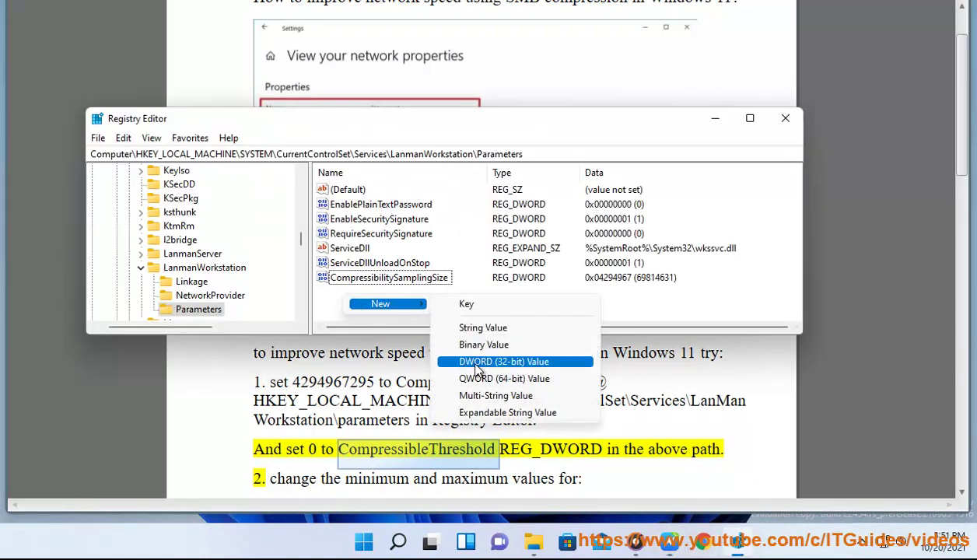
click(467, 362)
text(CompressibleThreshold)
key(Return)
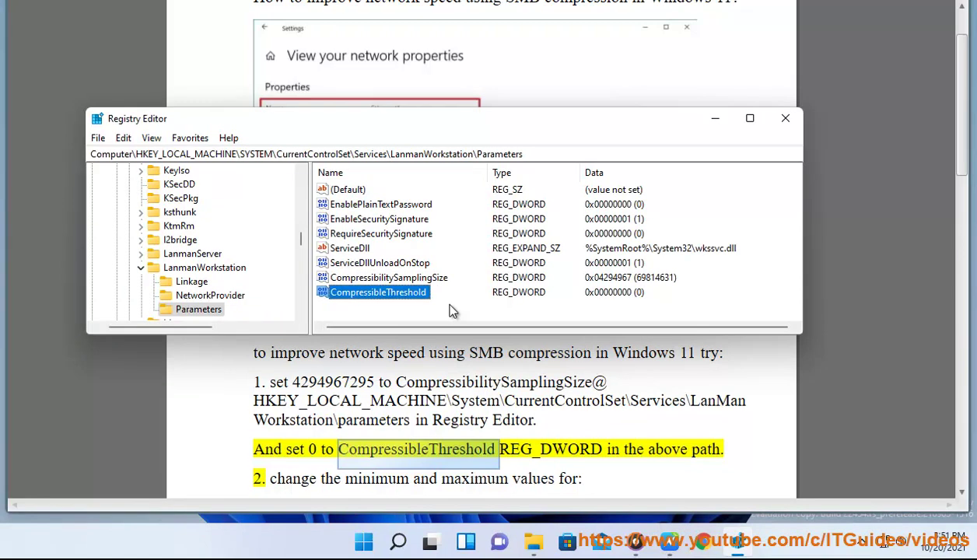
Delete CompressibilitySamplingSize and CompressibleThreshold together, then close Registry Editor.
click(372, 280)
shift+click(379, 295)
key(Delete)
key(Return)
click(782, 119)
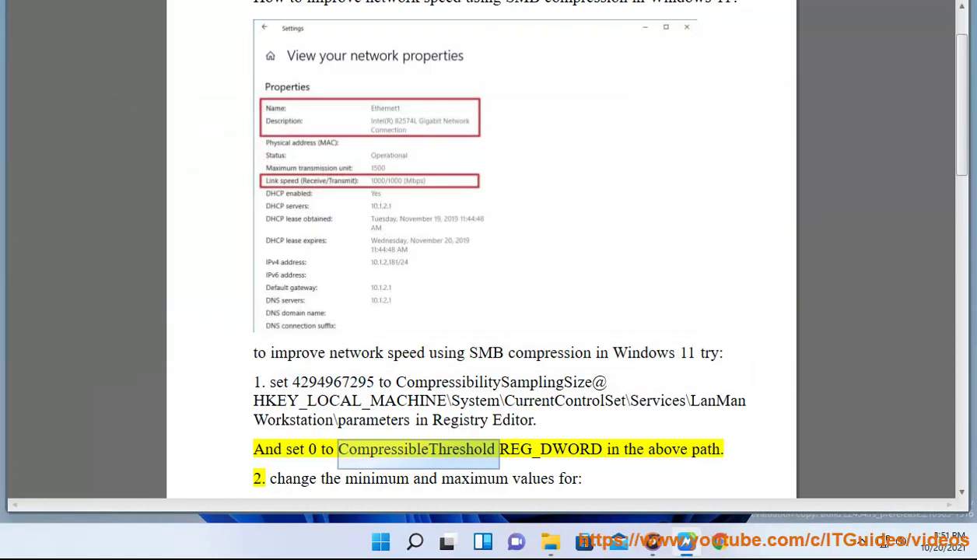
Copy step 2's Smb2CreditsMin path and relaunch regedit from the Run box to its permission prompt.
scroll(630, 327, down, 1)
scroll(630, 332, down, 1)
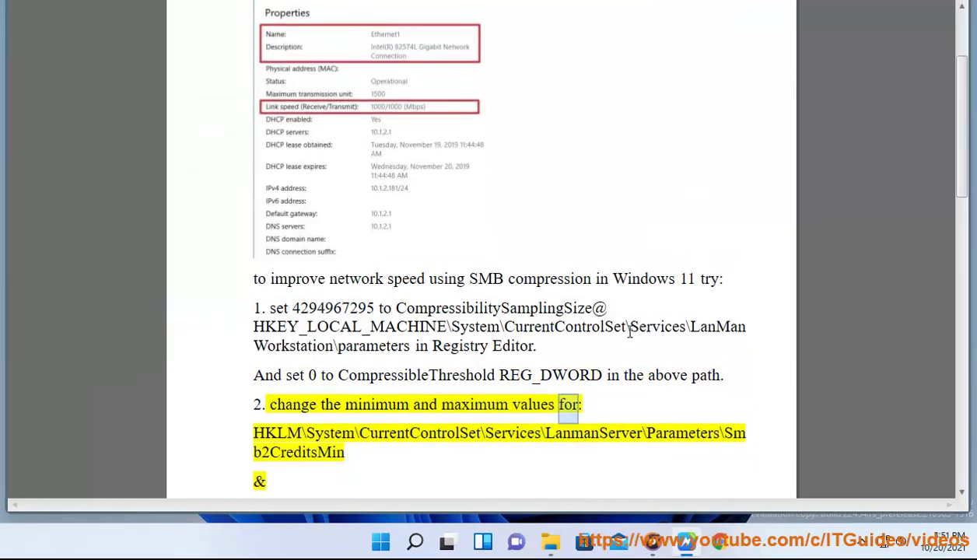
scroll(403, 361, down, 1)
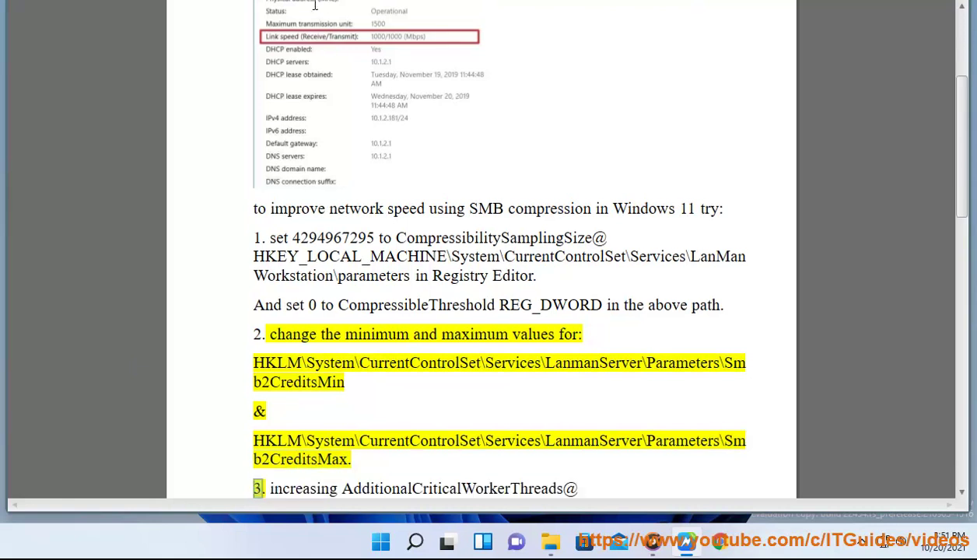
click(351, 378)
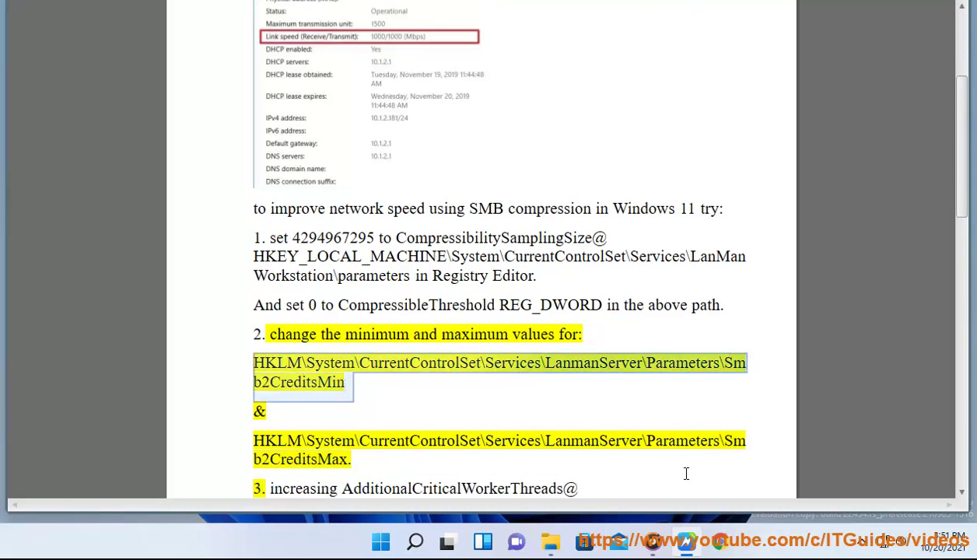
key(super+r)
key(Return)
key(Left)
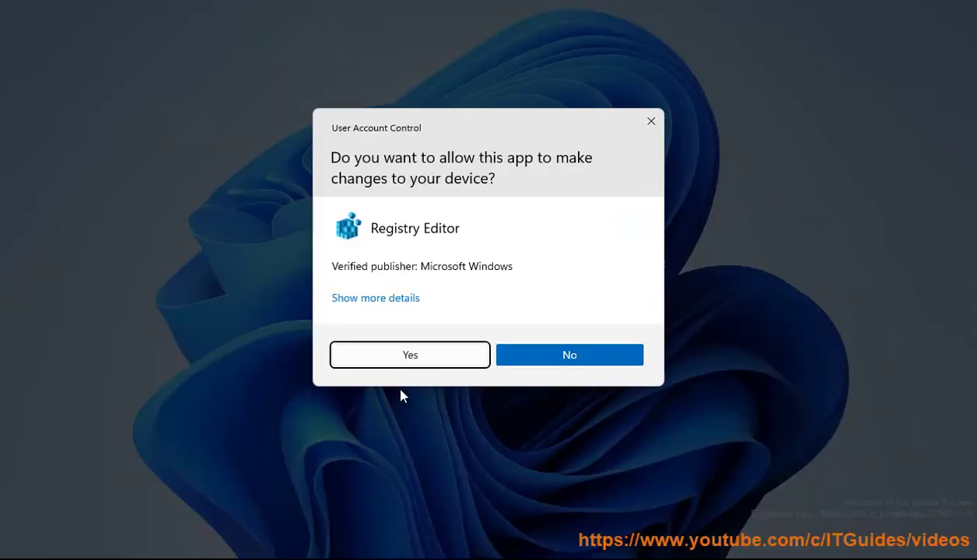
Allow Registry Editor to run and go to the pasted Smb2CreditsMin key path.
key(Return)
click(555, 159)
text(HKLM\System\CurrentControlSet\Services\LanmanServer\Parameters\Smb2CreditsMin)
key(Return)
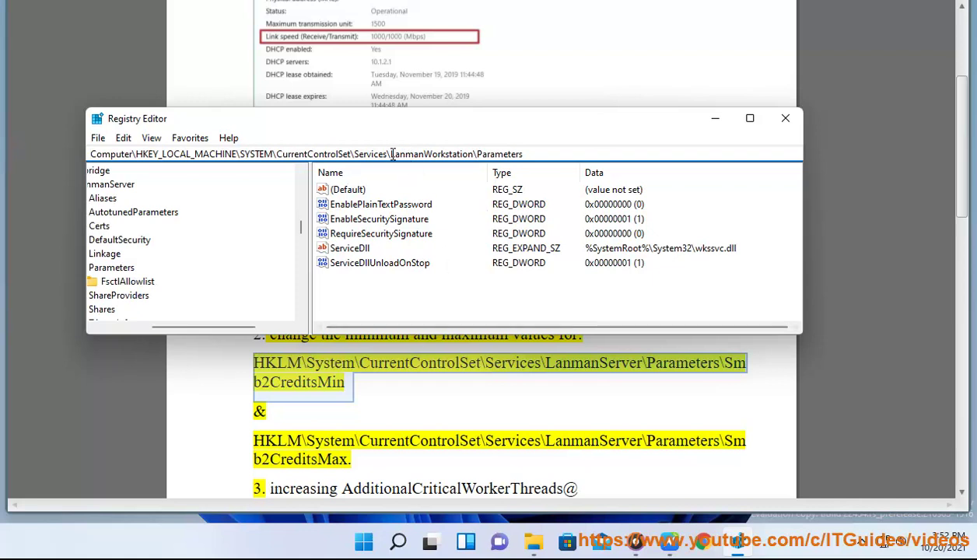
drag(392, 154, 482, 150)
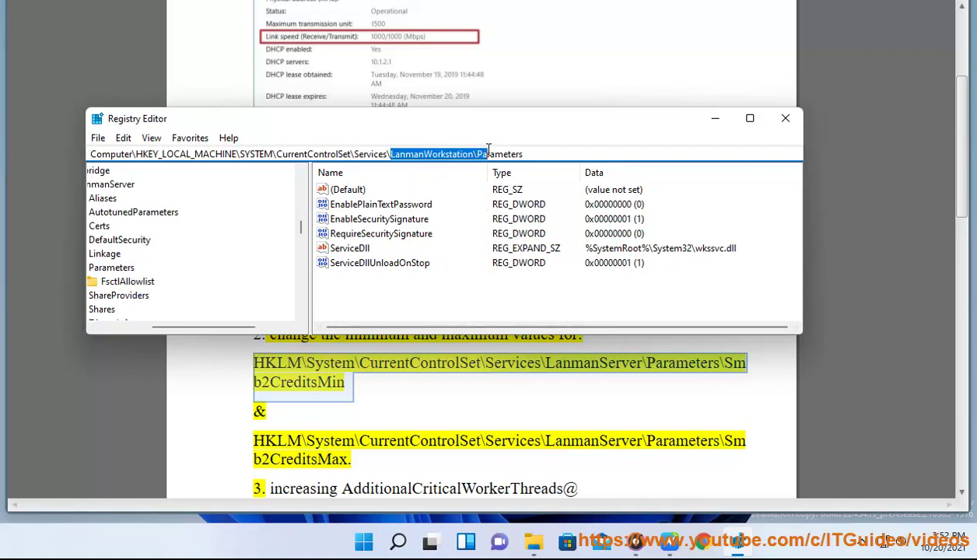
click(539, 151)
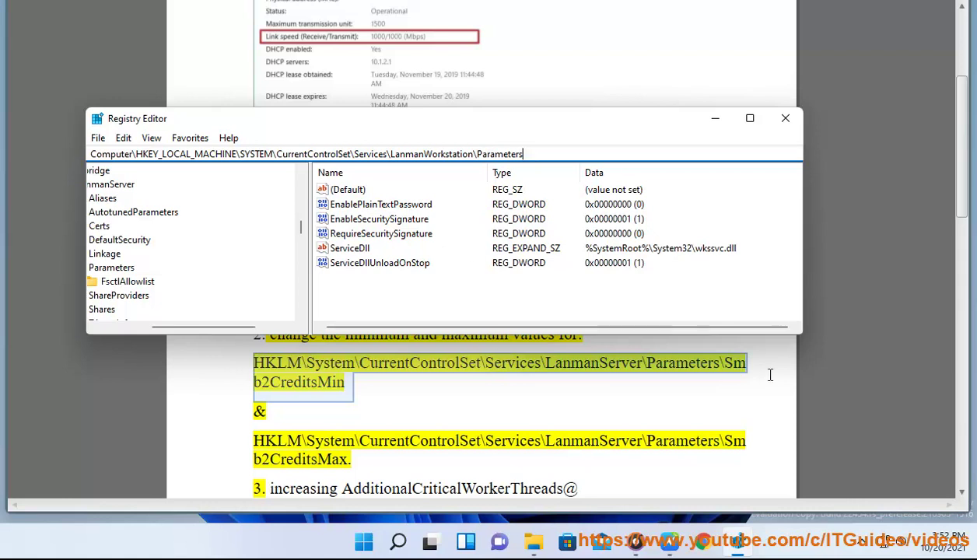
Copy the Smb2CreditsMin name from the guide and return to Registry Editor.
click(728, 372)
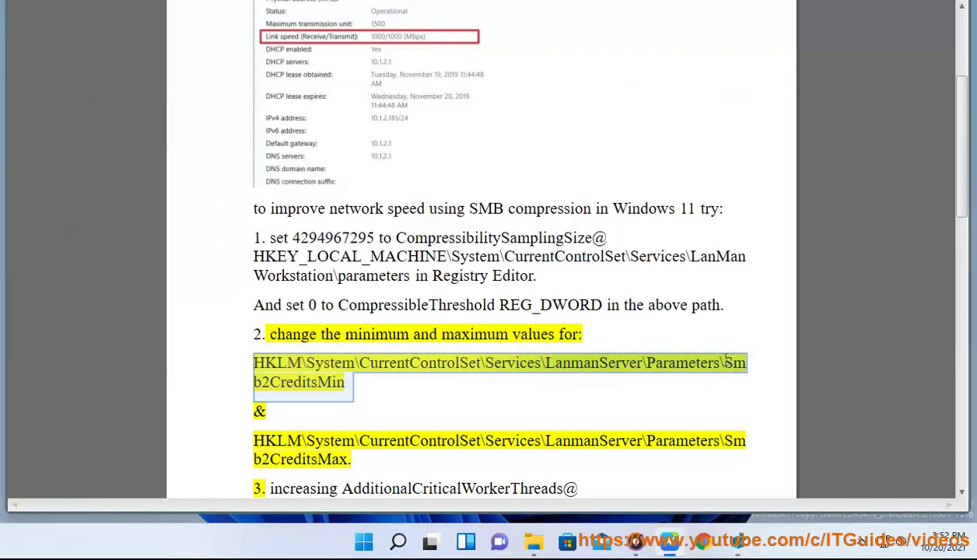
click(721, 363)
drag(727, 363, 727, 378)
key(ctrl+c)
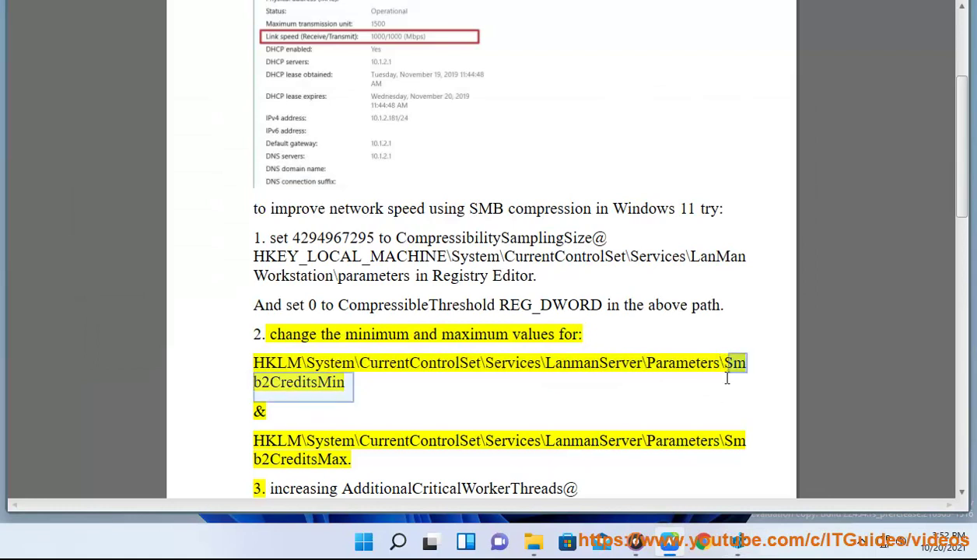
click(738, 541)
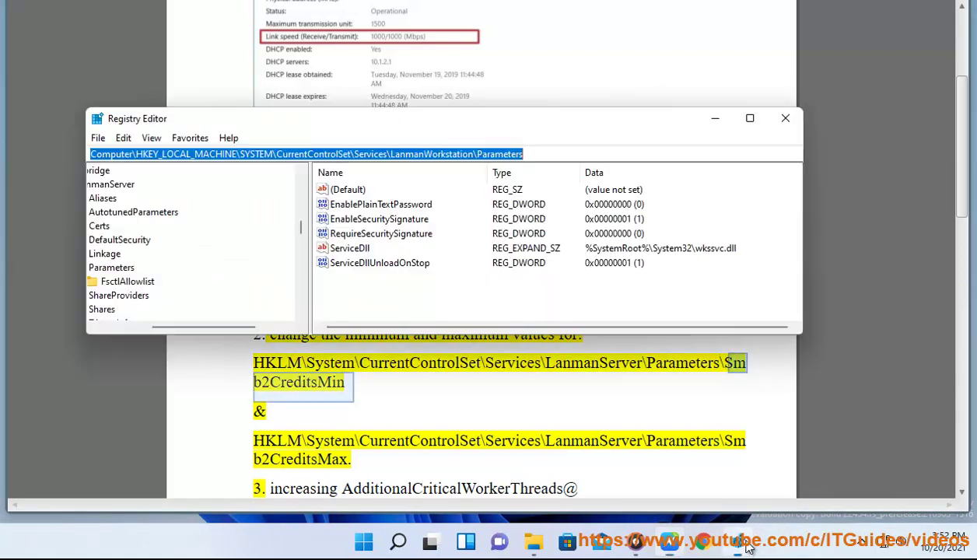
Create a DWORD (32-bit) value named Smb2CreditsMin, fixing the pasted name's missing S.
right_click(352, 308)
mouse_move(358, 302)
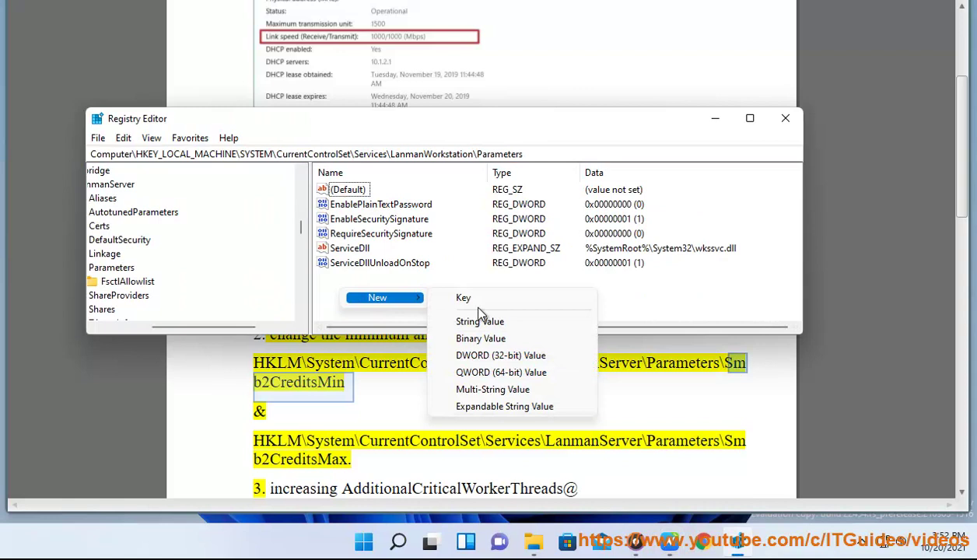
click(515, 362)
key(ctrl+v)
key(Return)
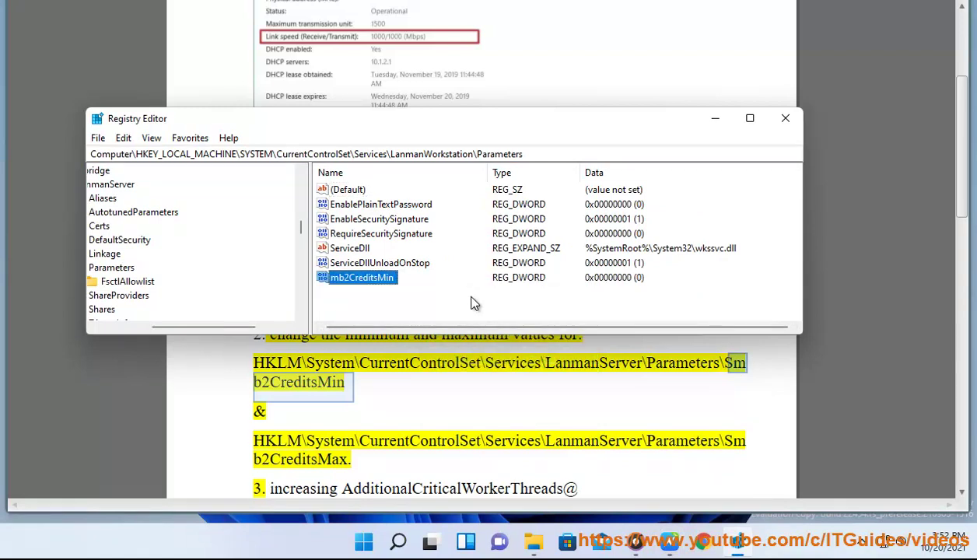
key(F2)
click(332, 278)
text(S)
key(BackSpace)
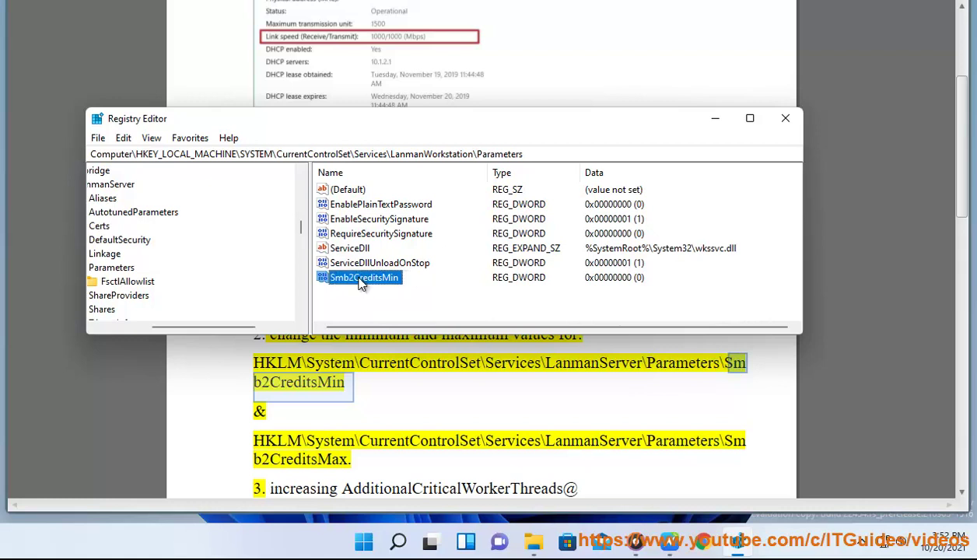
key(Return)
Close Smb2CreditsMin's edit box unchanged, delete the value, and minimize Registry Editor.
double_click(360, 278)
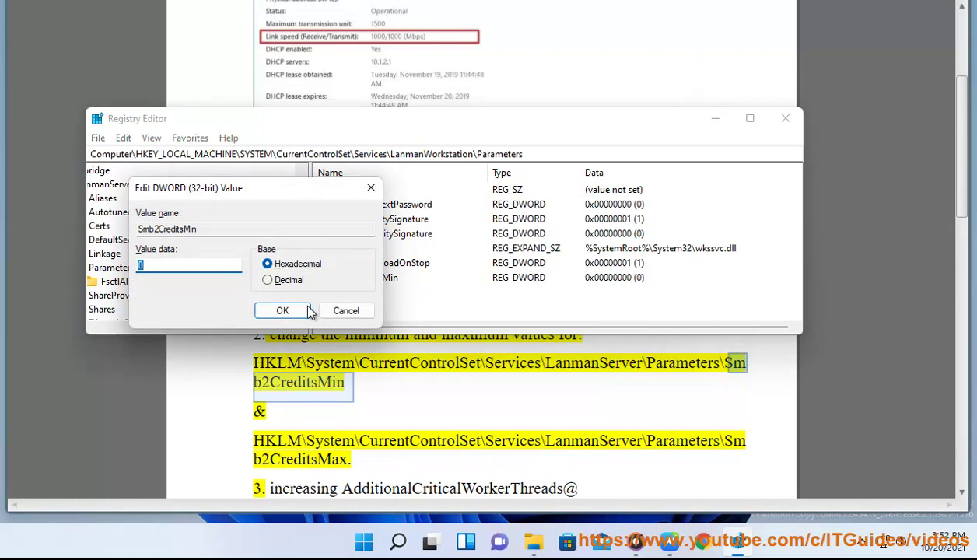
click(341, 310)
key(Delete)
key(Return)
click(723, 122)
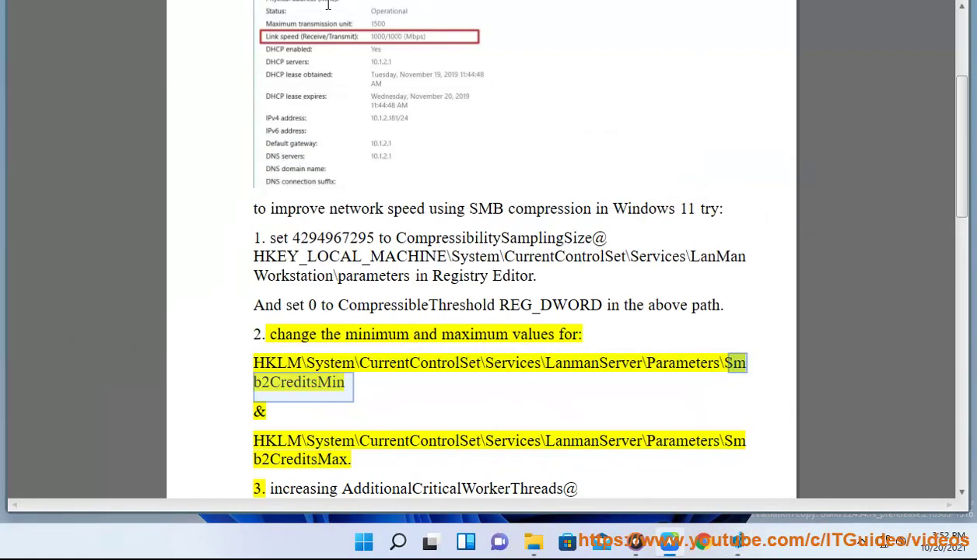
Copy item 3's Session Manager\Executive path and paste it into Registry Editor's address bar.
scroll(709, 245, down, 3)
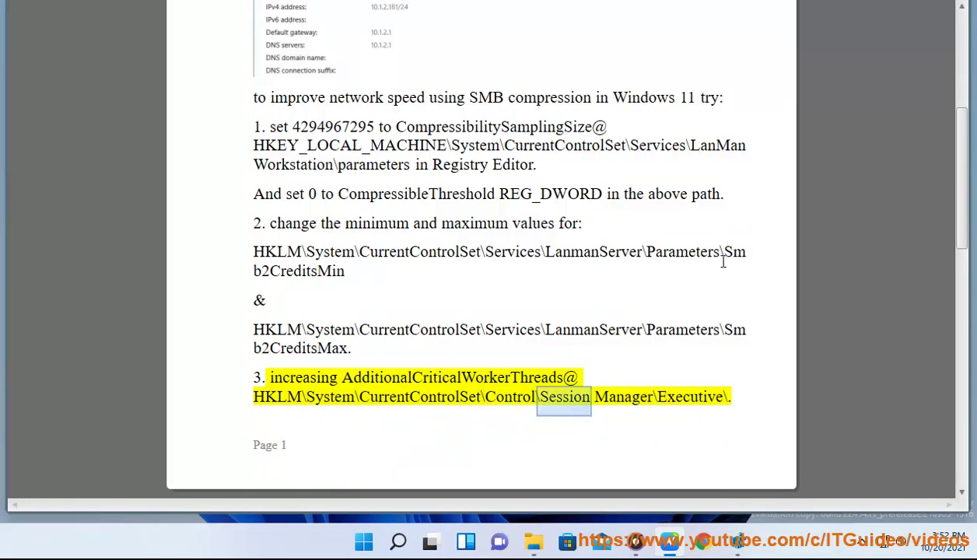
scroll(712, 263, down, 2)
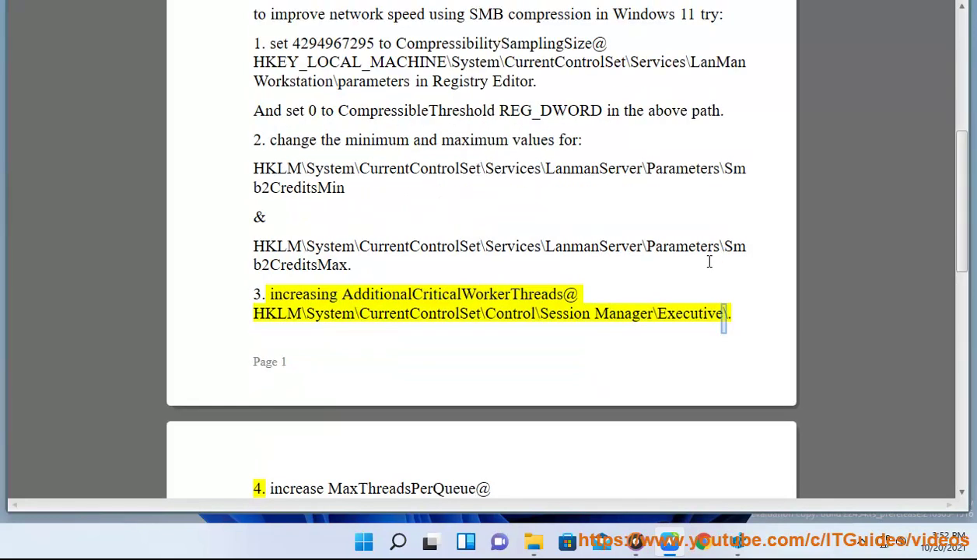
drag(728, 313, 260, 314)
key(ctrl+c)
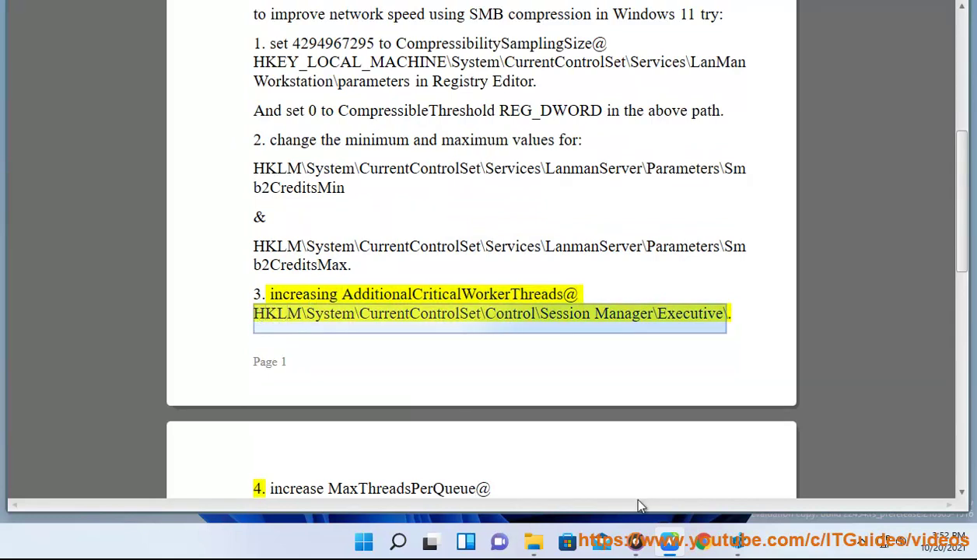
click(736, 543)
drag(522, 154, 33, 161)
text(\)
key(ctrl+v)
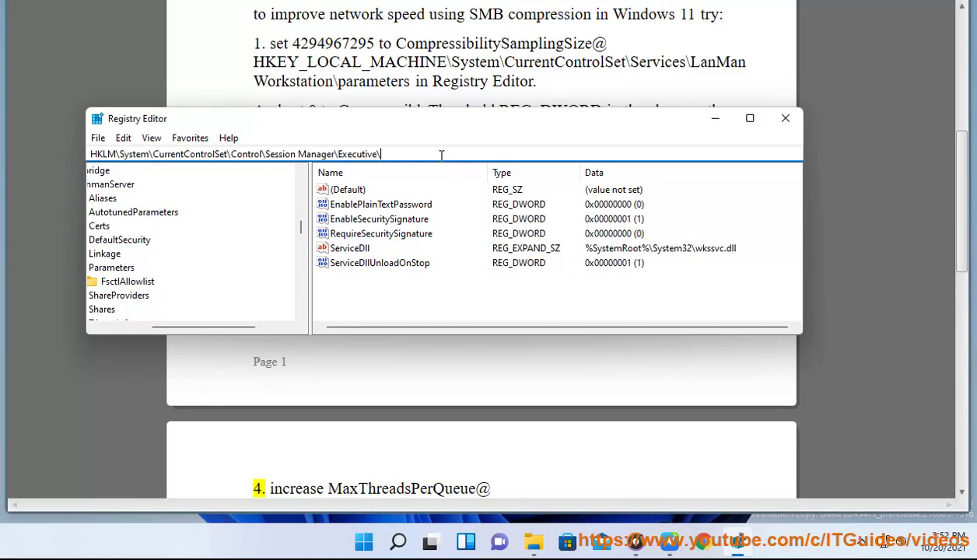
At the Executive key, enter 2000 for AdditionalCriticalWorkerThreads, cancel so it stays 0, and minimize.
key(Return)
drag(477, 124, 468, 53)
click(372, 133)
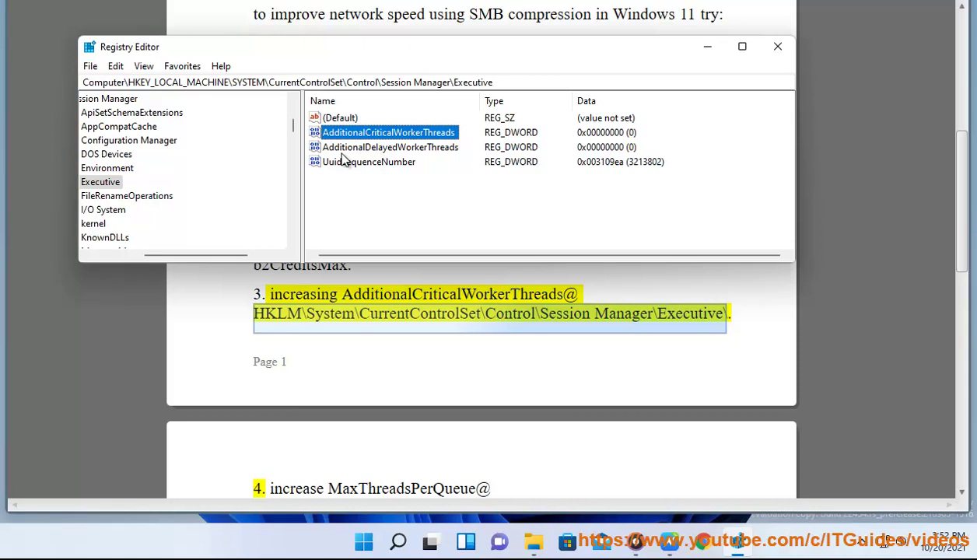
double_click(378, 135)
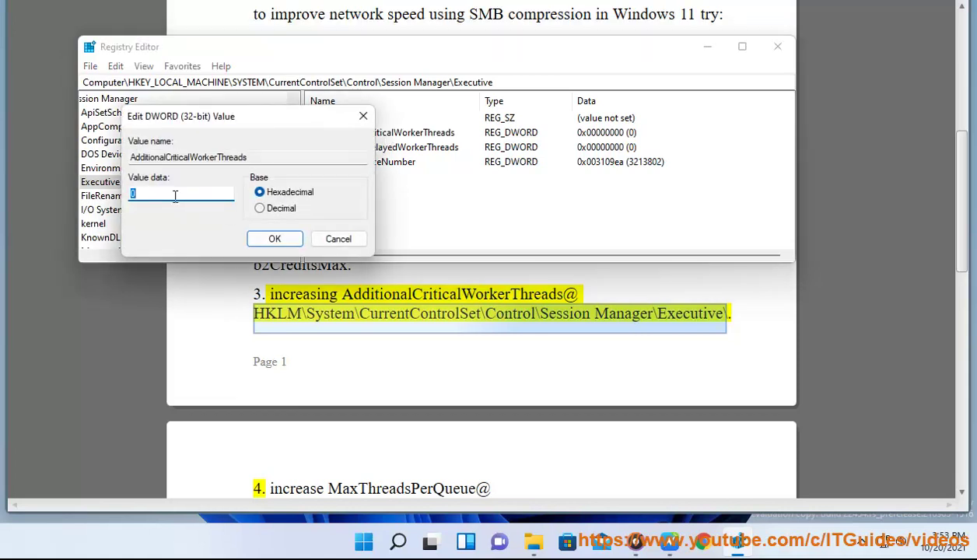
text(2000)
drag(154, 196, 54, 193)
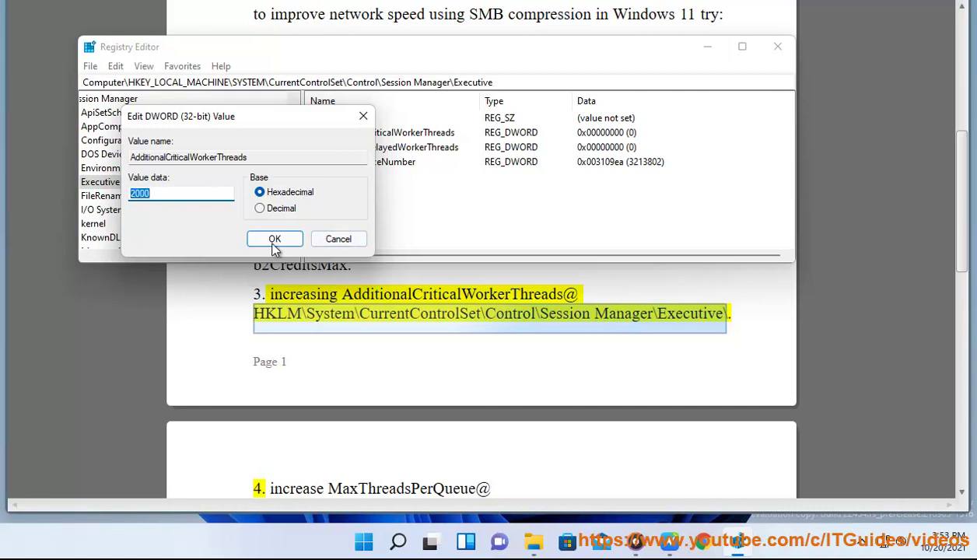
click(327, 238)
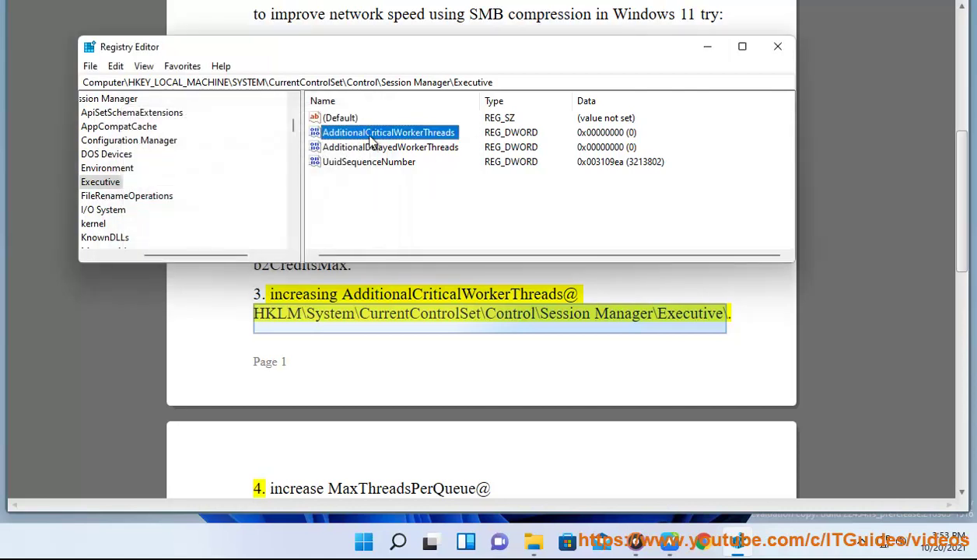
click(708, 48)
Copy item 4's LanmanServer\Parameters path and open that key in Registry Editor.
scroll(591, 183, down, 1)
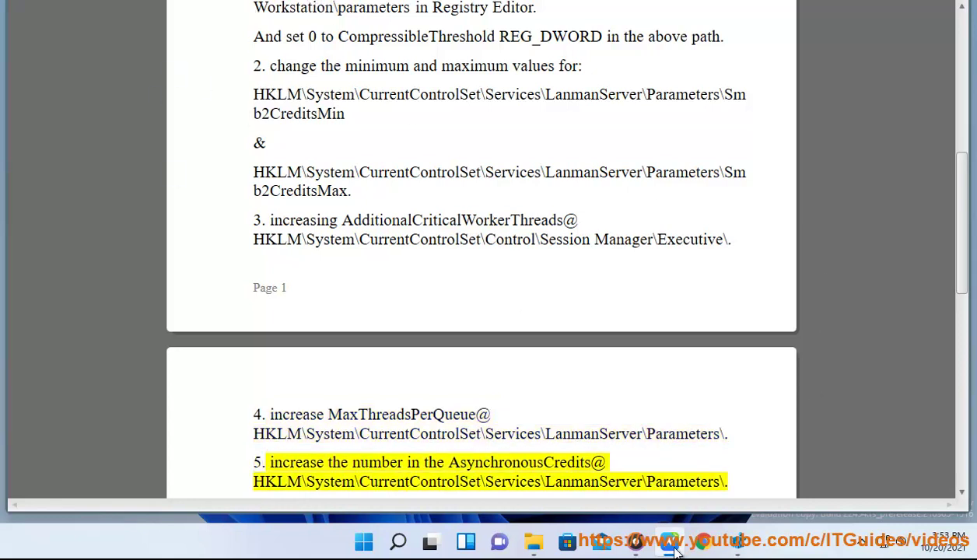
drag(728, 434, 220, 436)
key(ctrl+c)
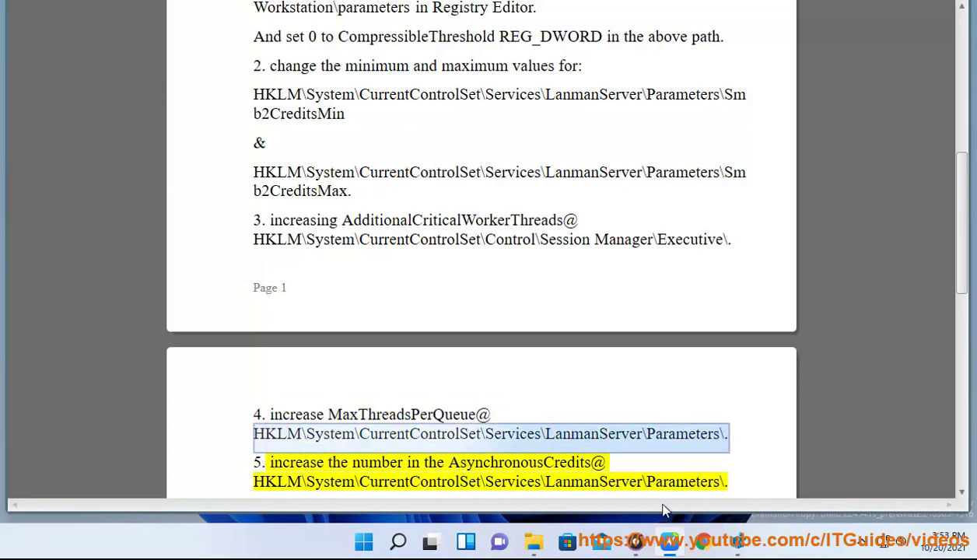
click(738, 541)
click(505, 82)
key(ctrl+v)
key(BackSpace)
key(Return)
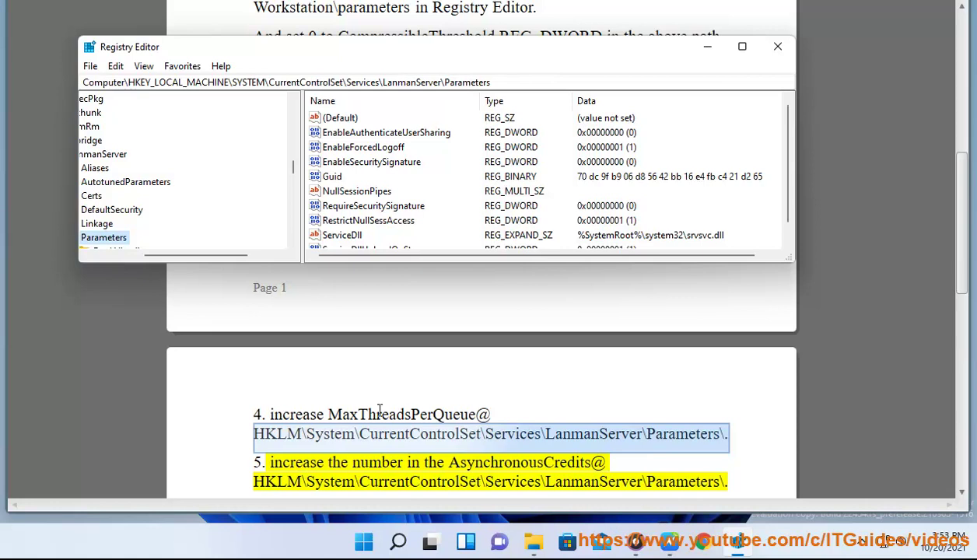
click(333, 178)
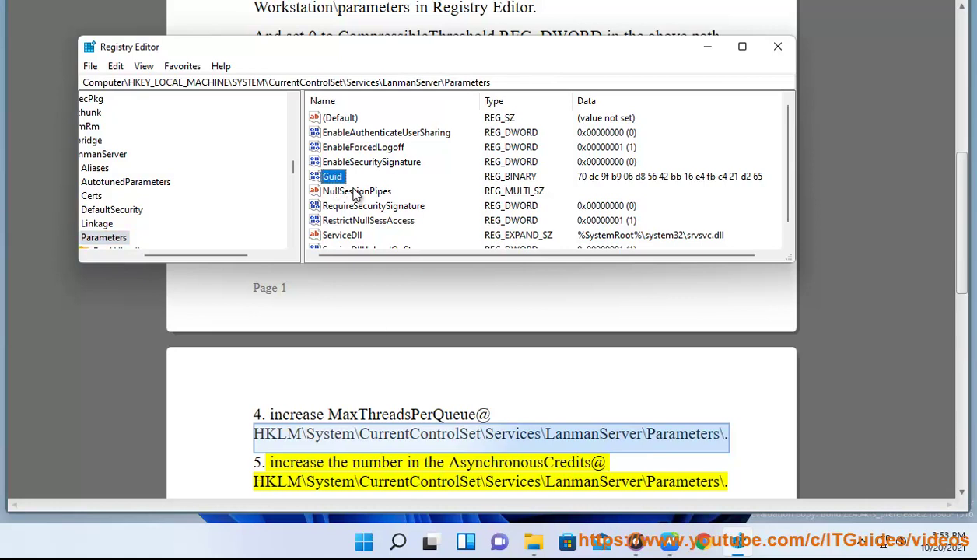
click(354, 193)
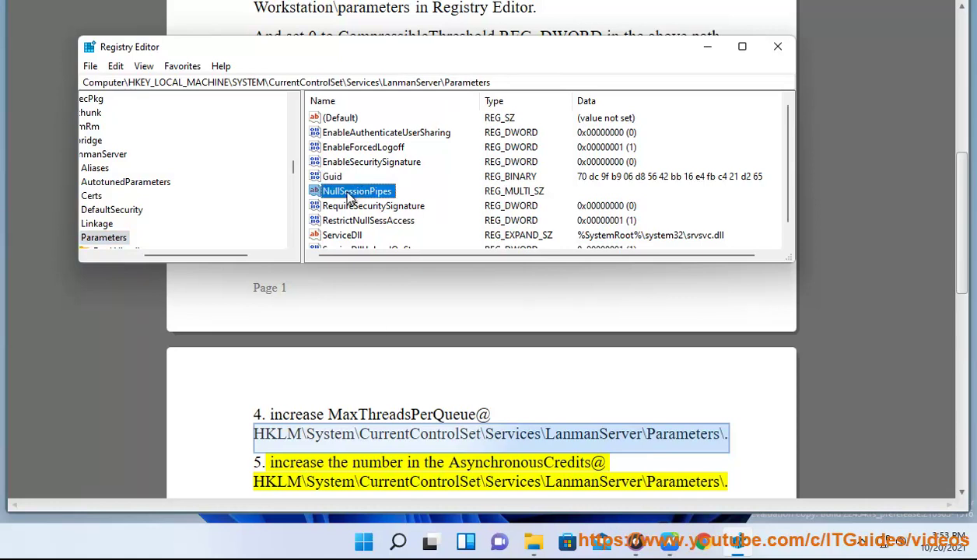
click(404, 413)
double_click(405, 413)
key(ctrl+c)
click(741, 545)
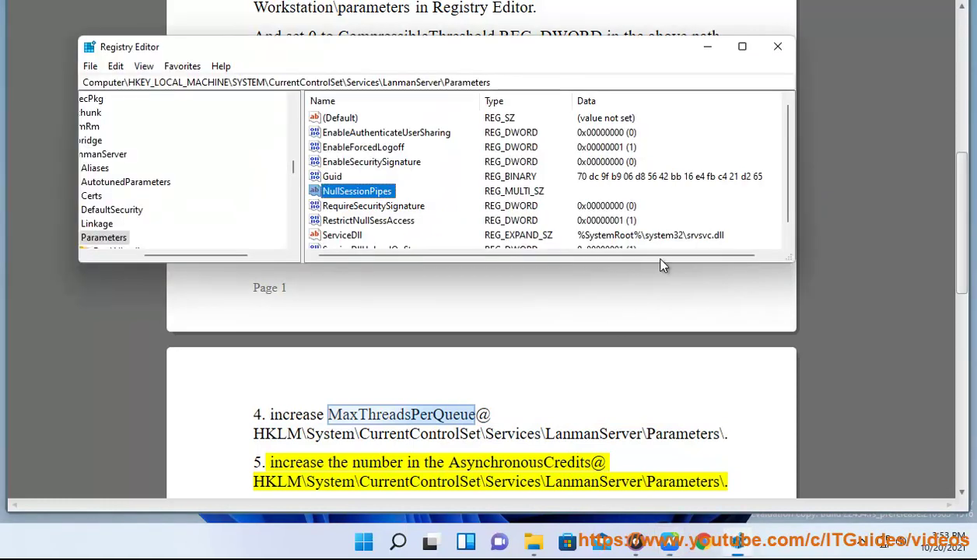
right_click(728, 196)
mouse_move(751, 204)
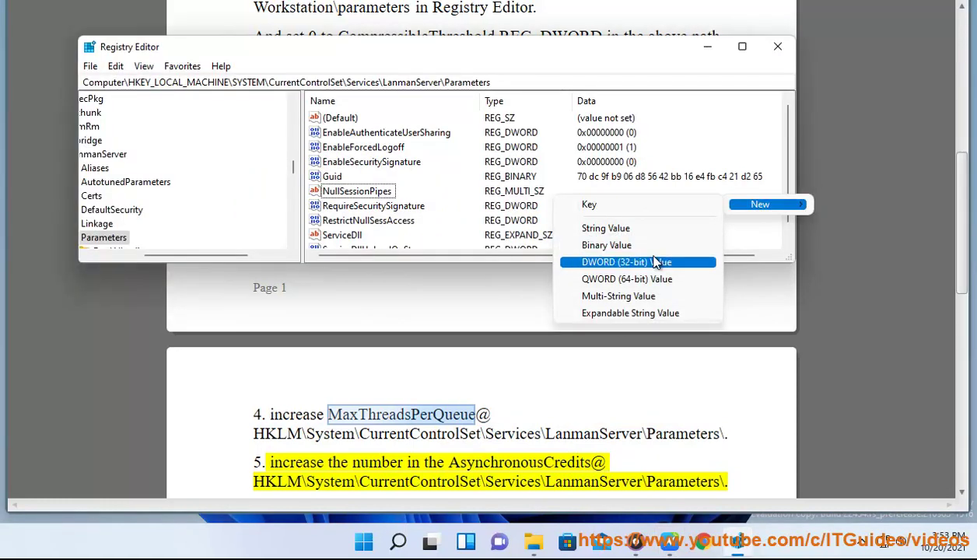
click(646, 262)
key(ctrl+v)
key(Return)
double_click(352, 235)
text(5000)
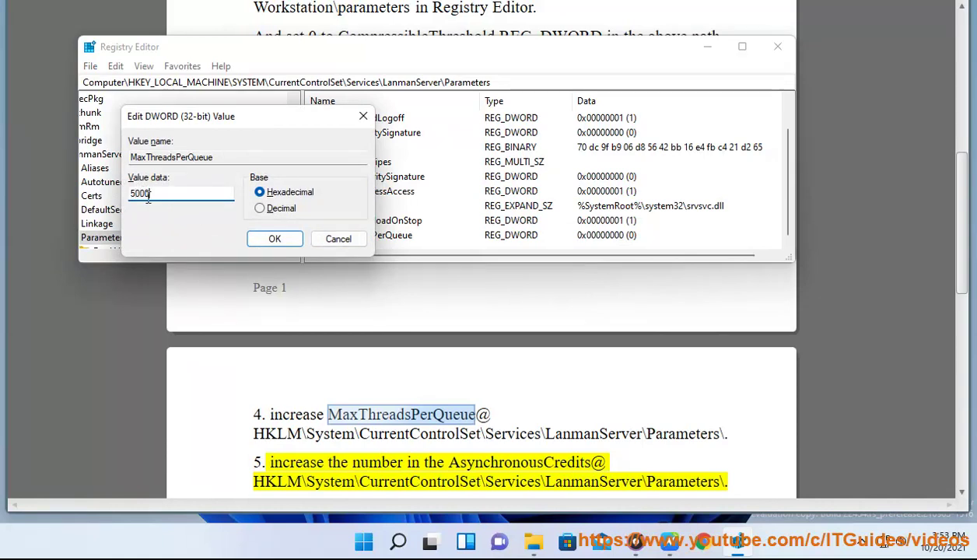
key(ctrl+a)
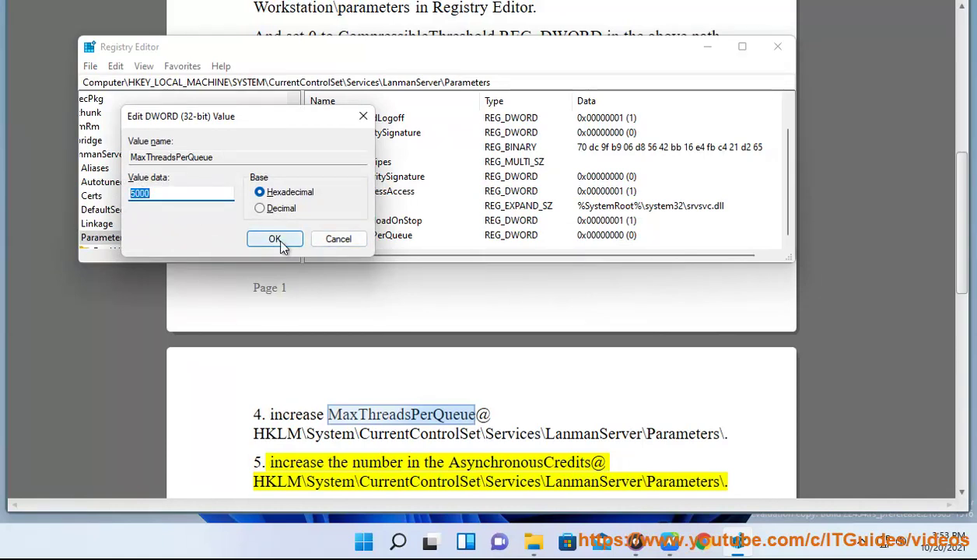
click(343, 239)
key(Delete)
key(Return)
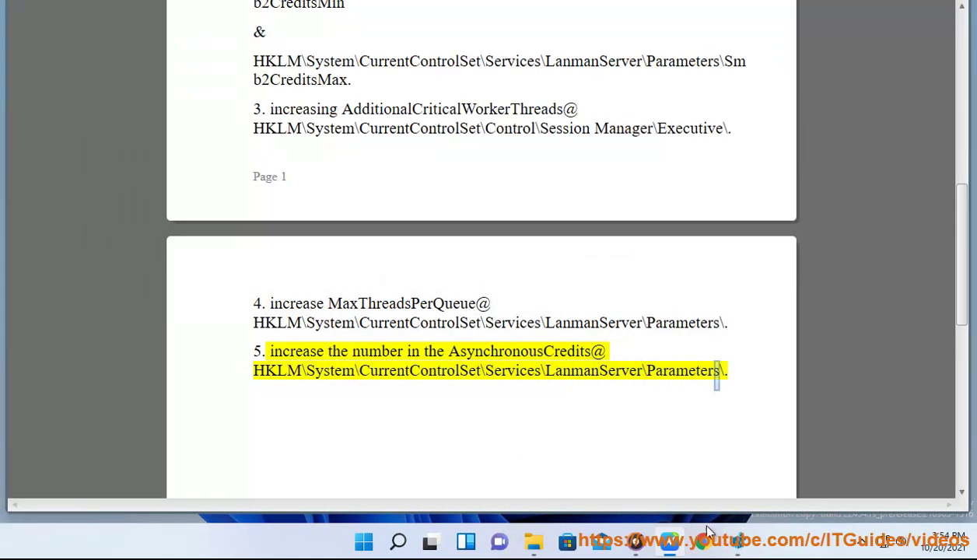
click(737, 544)
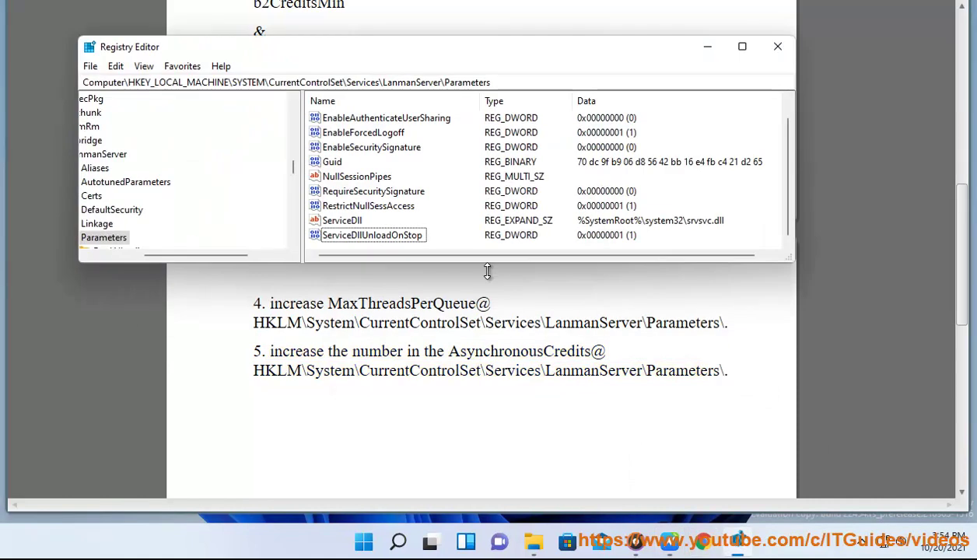
Create a DWORD (32-bit) value named AsynchronousCredits under LanmanServer\Parameters, copying the name from item 5.
click(393, 177)
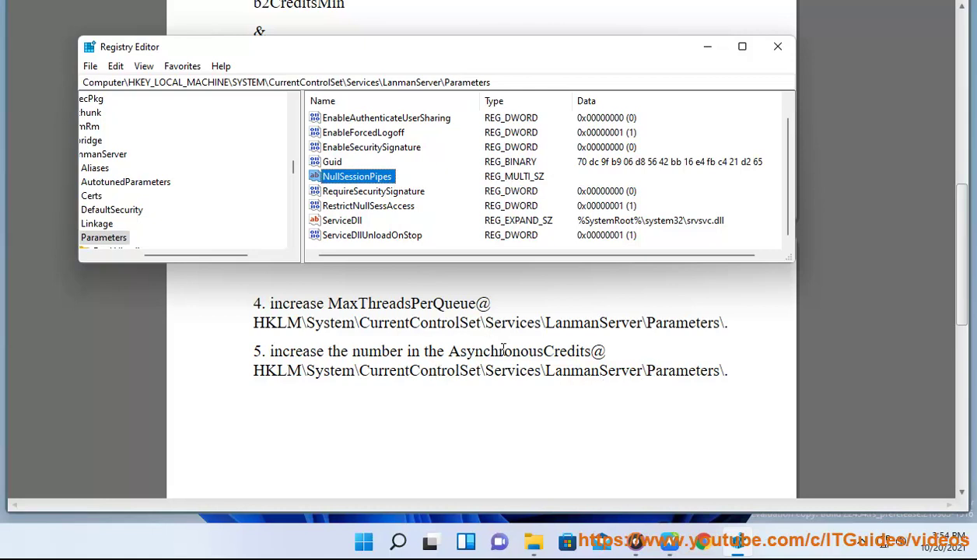
double_click(535, 356)
key(ctrl+c)
click(725, 541)
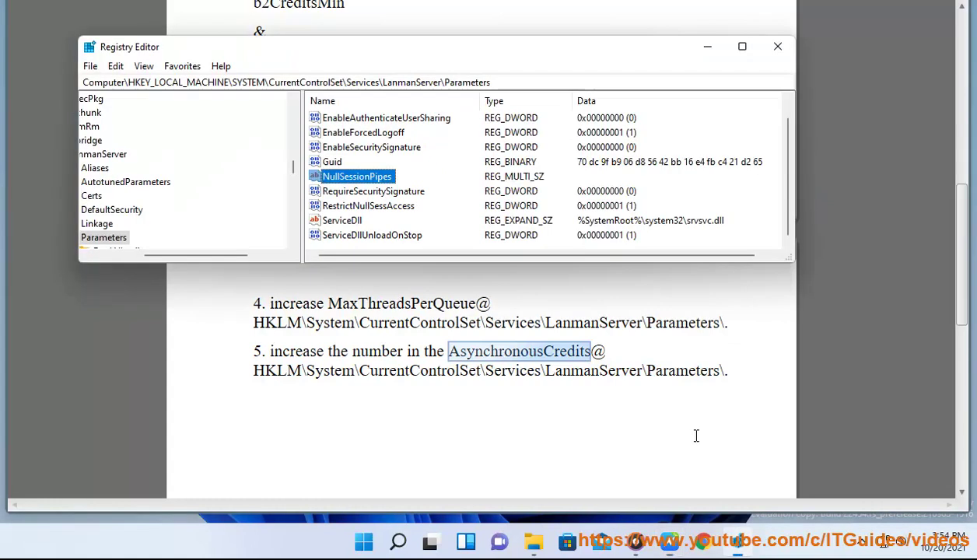
right_click(664, 246)
mouse_move(736, 246)
click(774, 295)
key(ctrl+v)
key(Return)
key(Return)
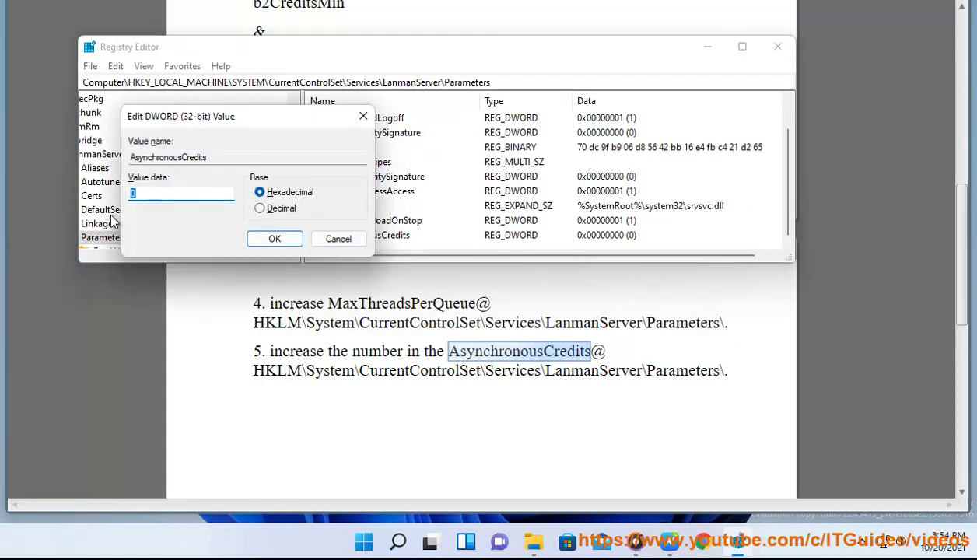
Enter 6000 but cancel, delete AsynchronousCredits, close Registry Editor, and scroll the guide to the top.
text(6000)
double_click(148, 194)
click(339, 239)
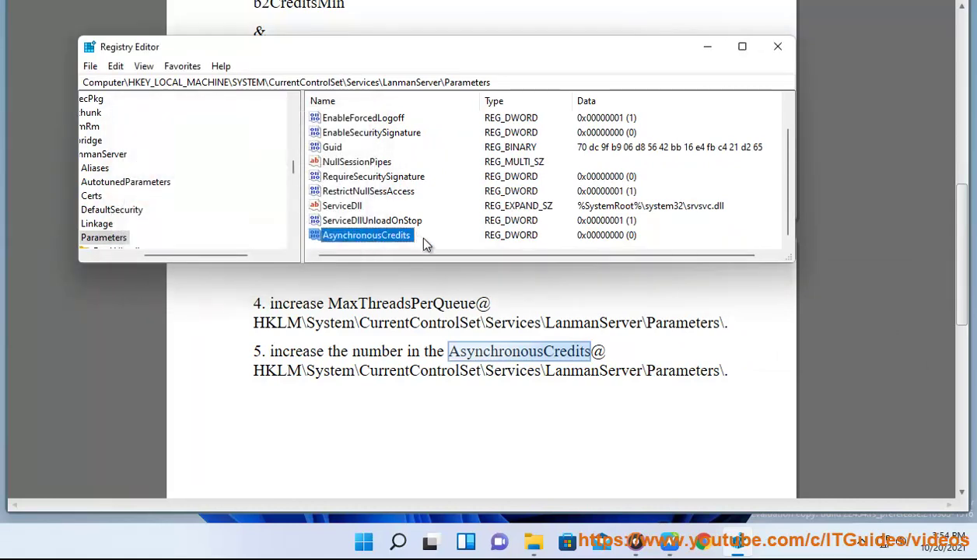
key(Delete)
key(Return)
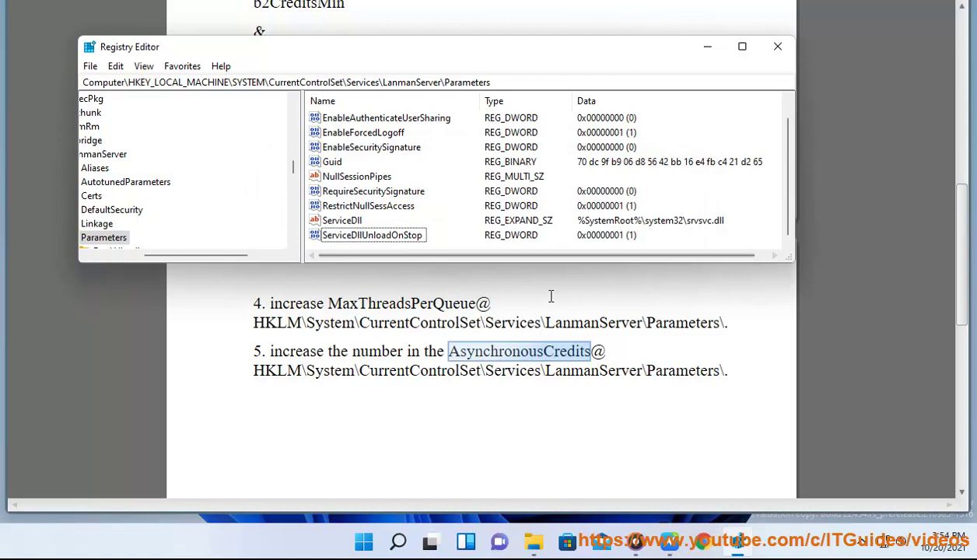
click(778, 46)
drag(953, 284, 962, 69)
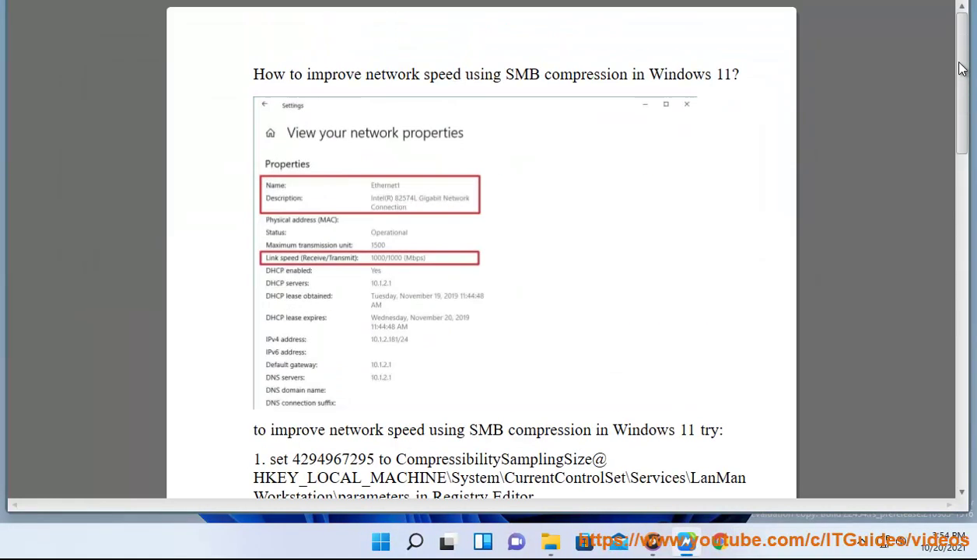